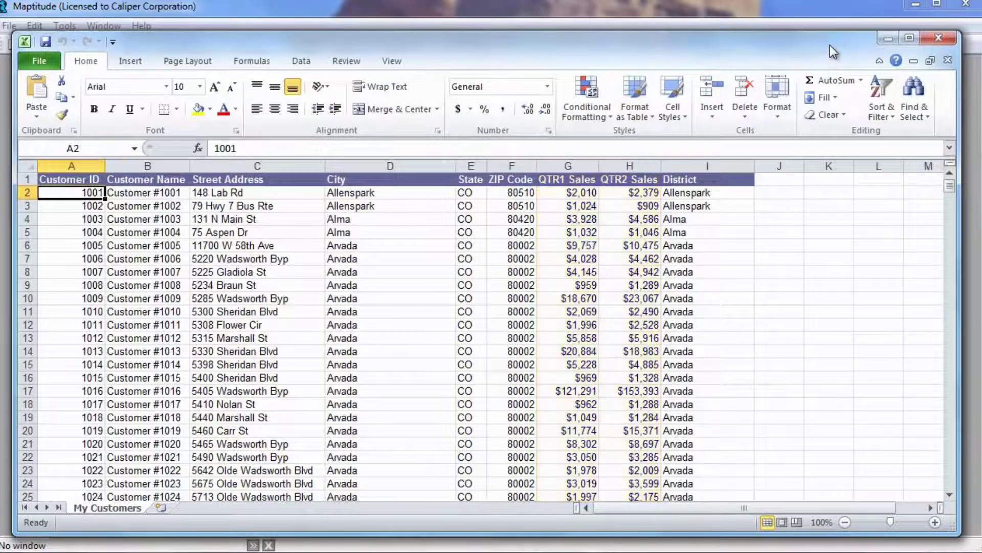
Close the customer workbook and start a map of your own data from the My Customers sheet of Sample Customers United States.xls
{"action": "left_click", "coordinate": [932, 38]}
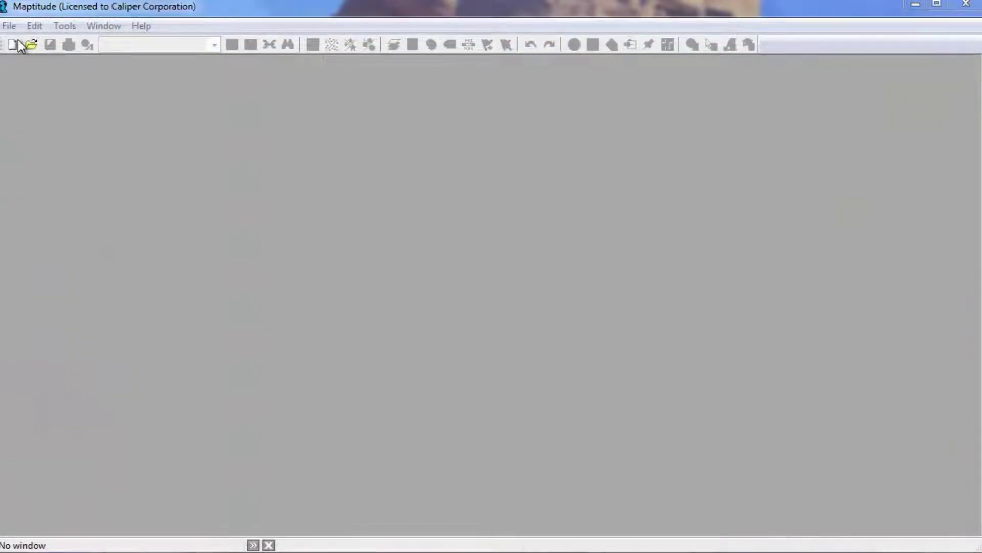
{"action": "left_click", "coordinate": [14, 45]}
{"action": "left_click", "coordinate": [555, 226]}
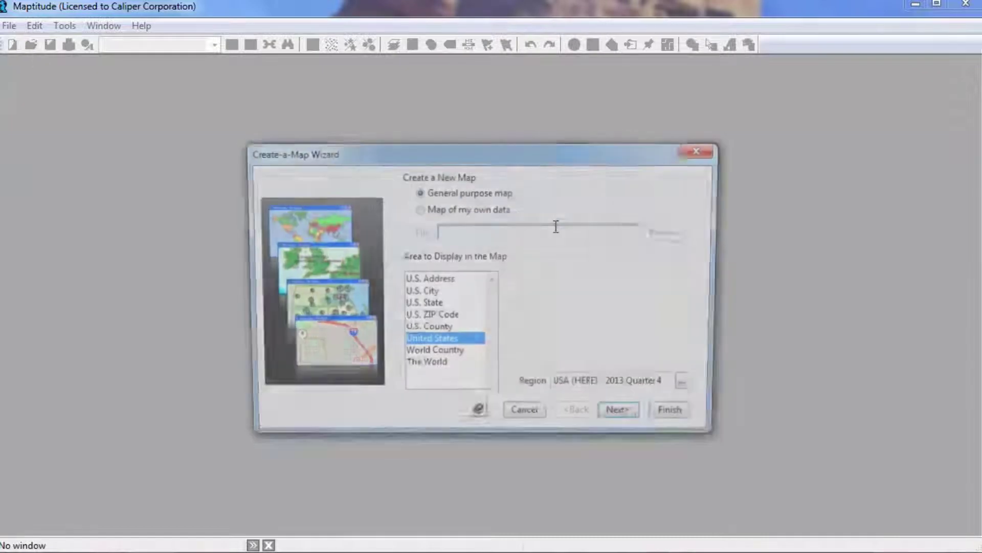
{"action": "left_click", "coordinate": [495, 213]}
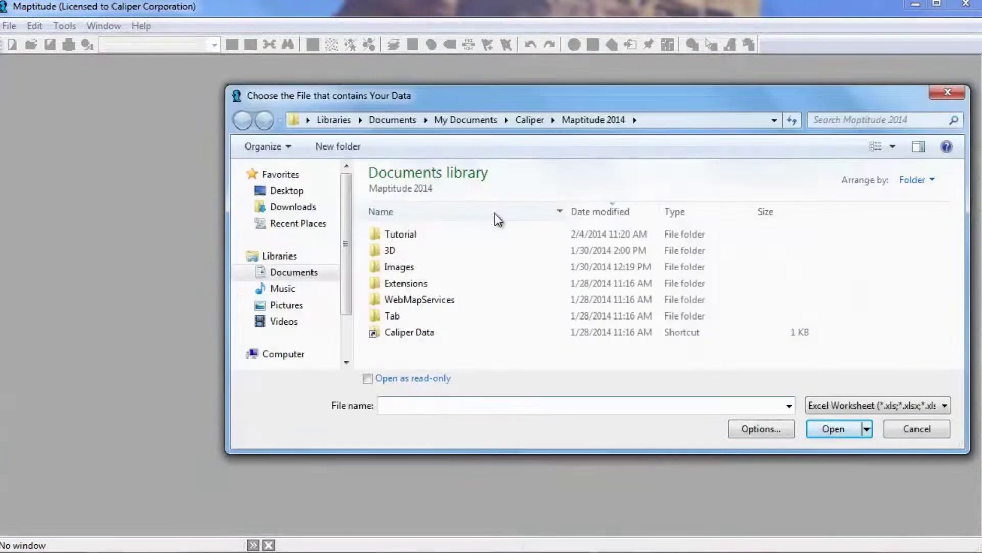
{"action": "double_click", "coordinate": [421, 232]}
{"action": "double_click", "coordinate": [440, 283]}
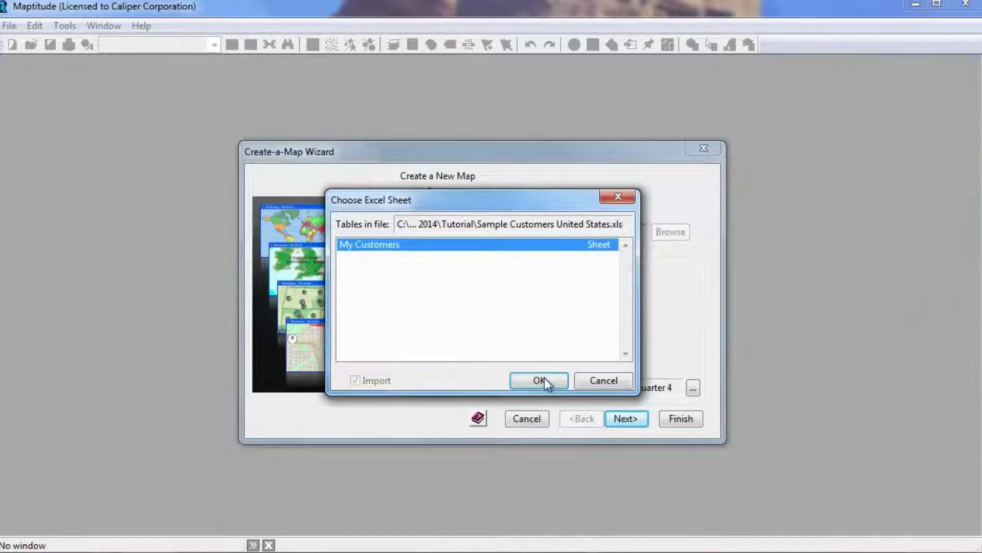
{"action": "left_click", "coordinate": [545, 379]}
{"action": "left_click", "coordinate": [624, 416]}
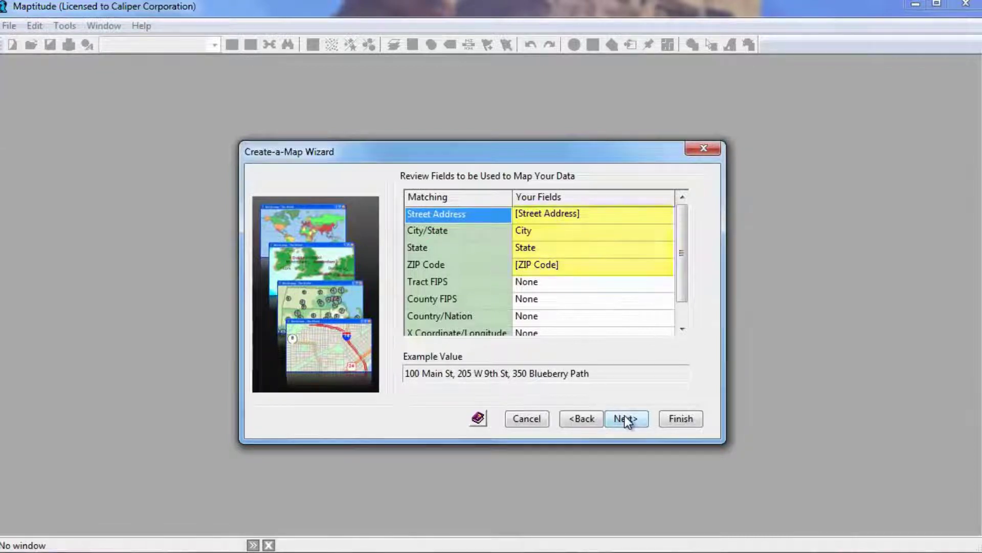
Accept the matched address fields and choose to show ZIP Code boundaries with the customer data attached
{"action": "left_click", "coordinate": [627, 418]}
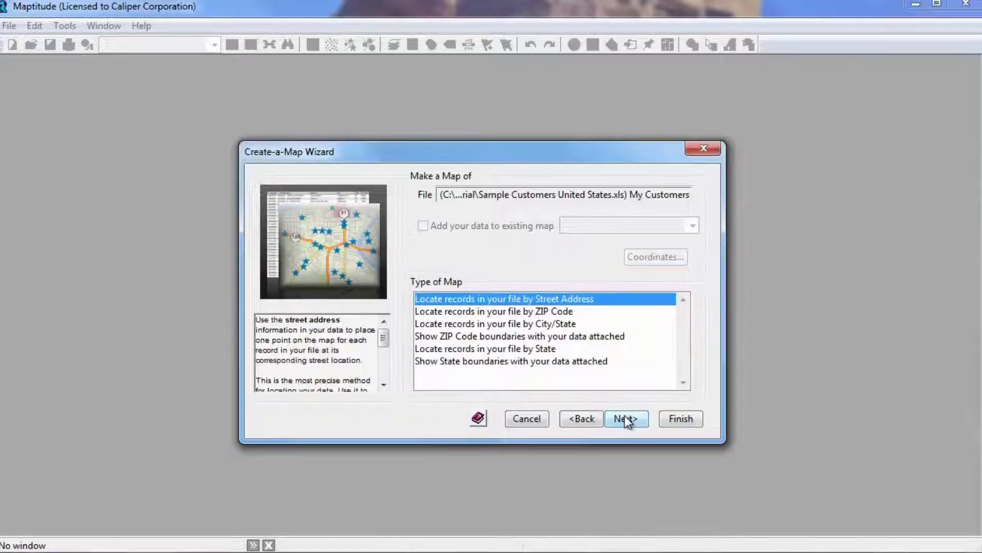
{"action": "left_click", "coordinate": [537, 339]}
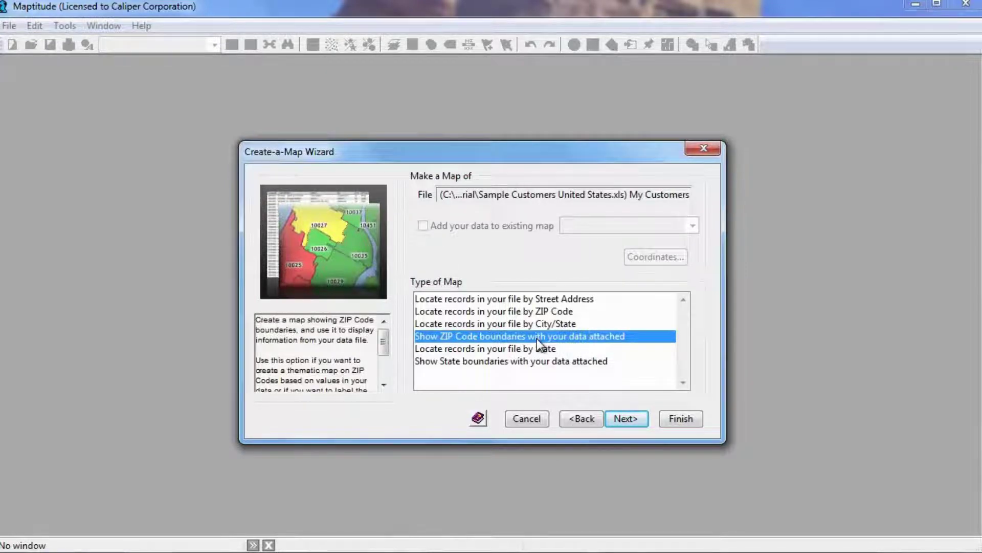
{"action": "left_click", "coordinate": [624, 419]}
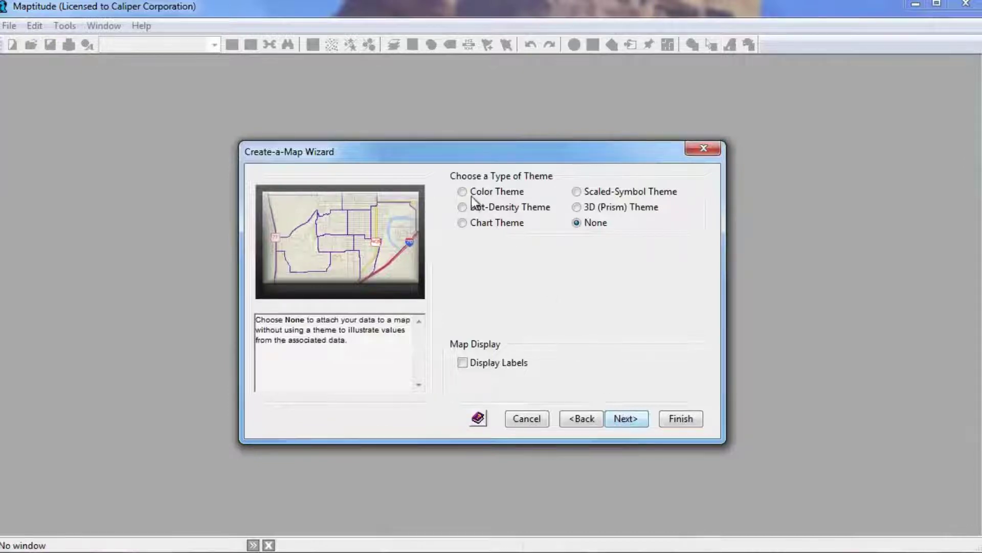
Apply a color theme on the QTR2 Sales field and create the ZIP Code map
{"action": "left_click", "coordinate": [471, 194]}
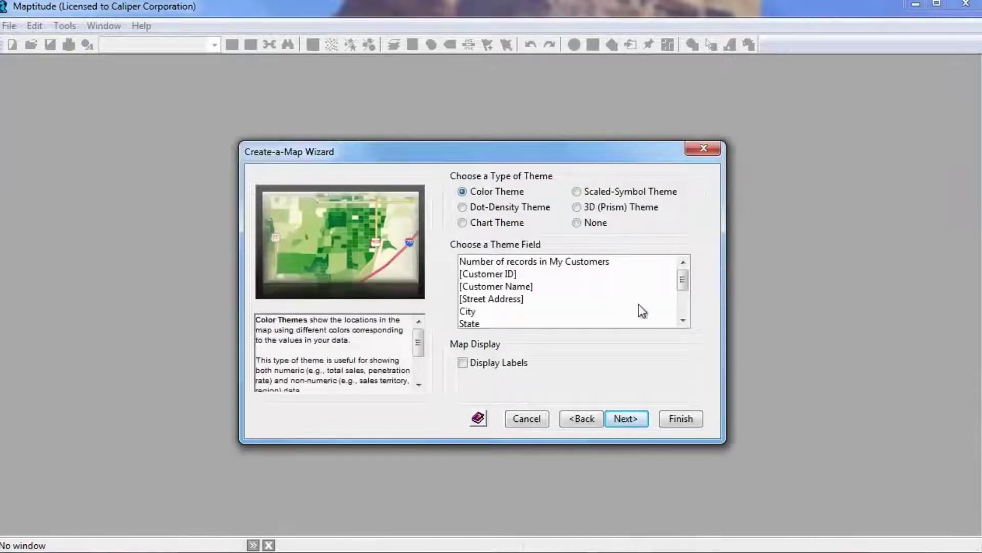
{"action": "scroll", "coordinate": [684, 308], "scroll_direction": "down", "scroll_amount": 2}
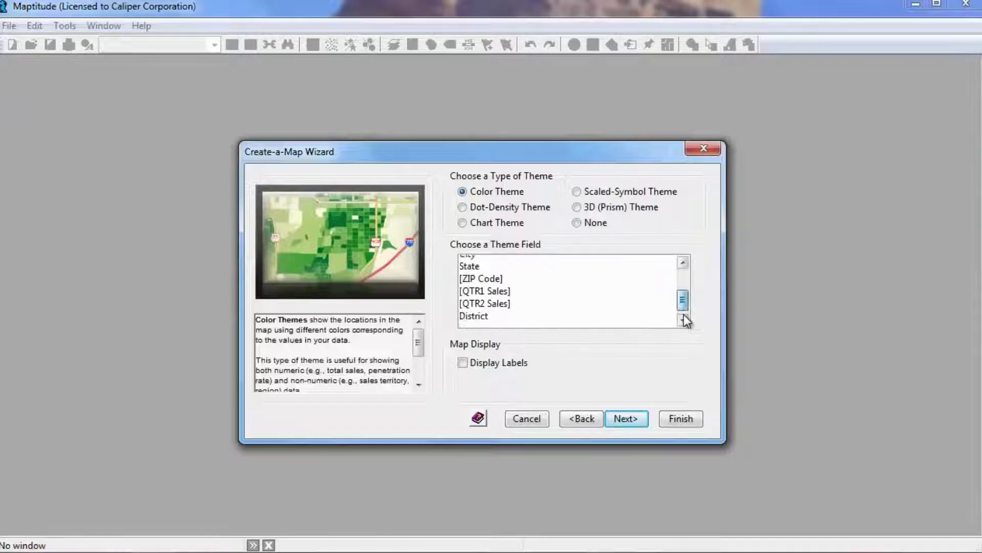
{"action": "left_click", "coordinate": [683, 316]}
{"action": "left_click", "coordinate": [558, 303]}
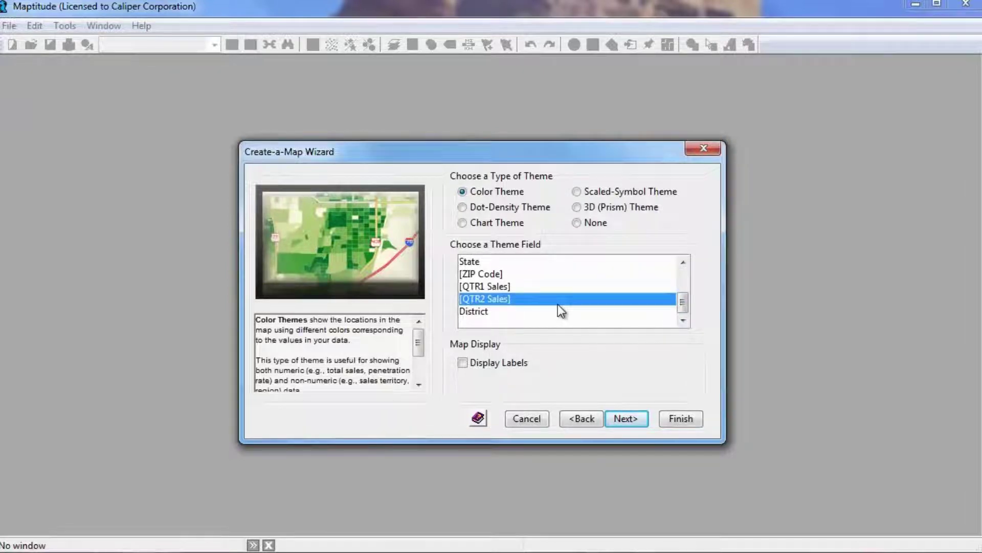
{"action": "left_click", "coordinate": [623, 413]}
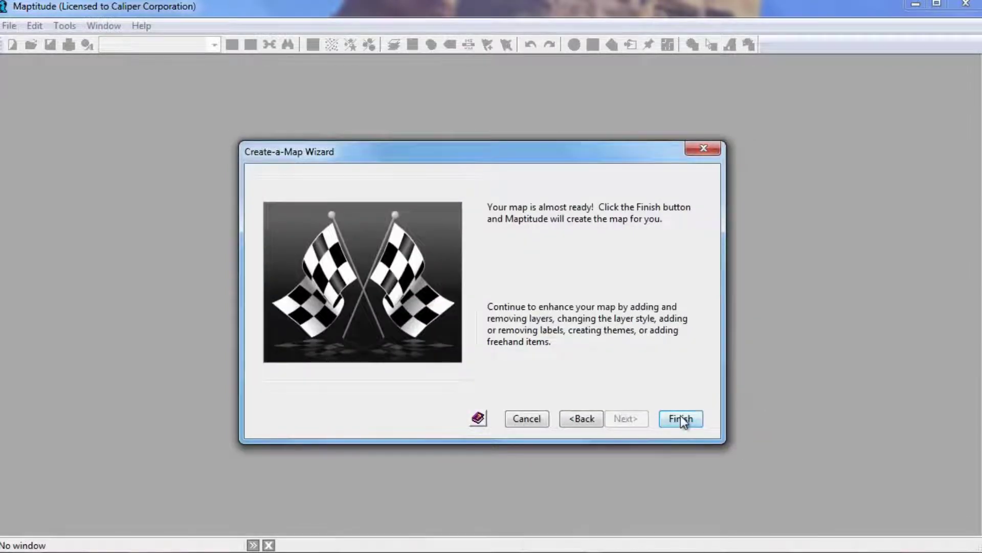
{"action": "left_click", "coordinate": [681, 417]}
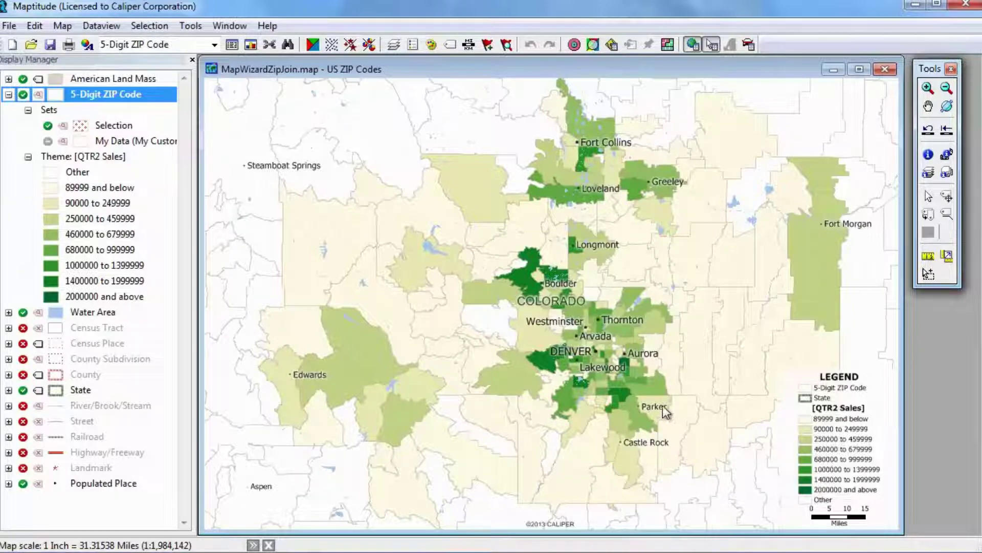
Change the 5-Digit ZIP Code color theme's field to Avg QTR2 Sales
{"action": "left_click", "coordinate": [312, 48]}
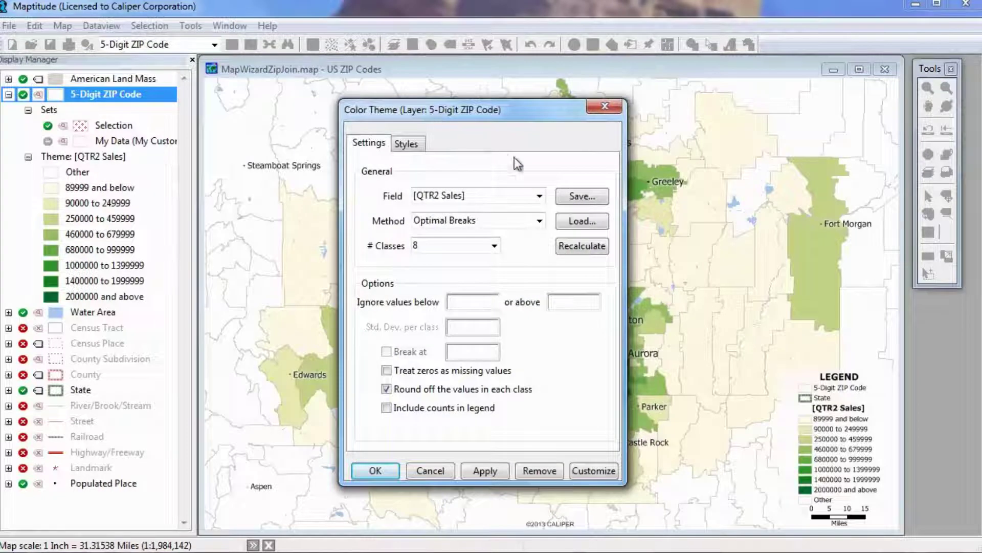
{"action": "left_click", "coordinate": [539, 195]}
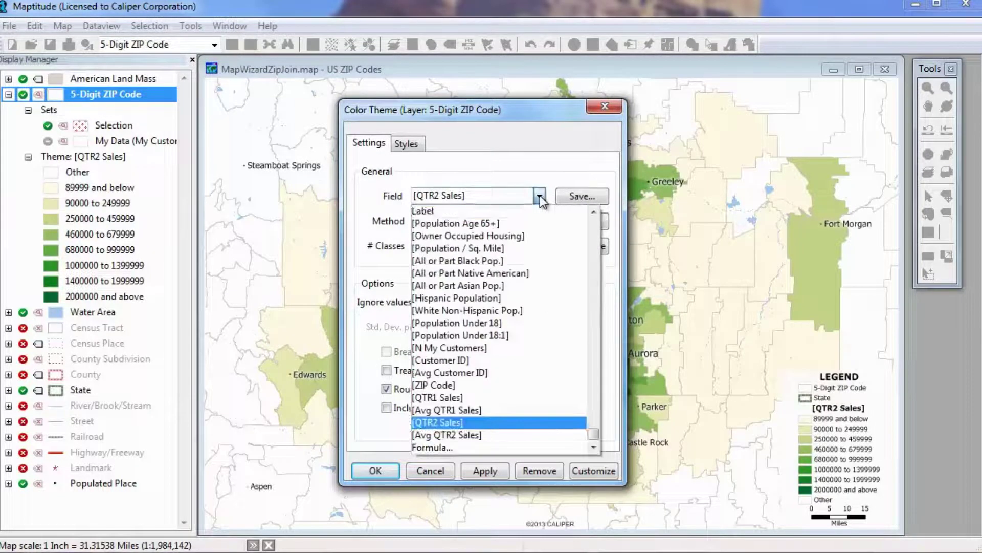
{"action": "left_click", "coordinate": [505, 434]}
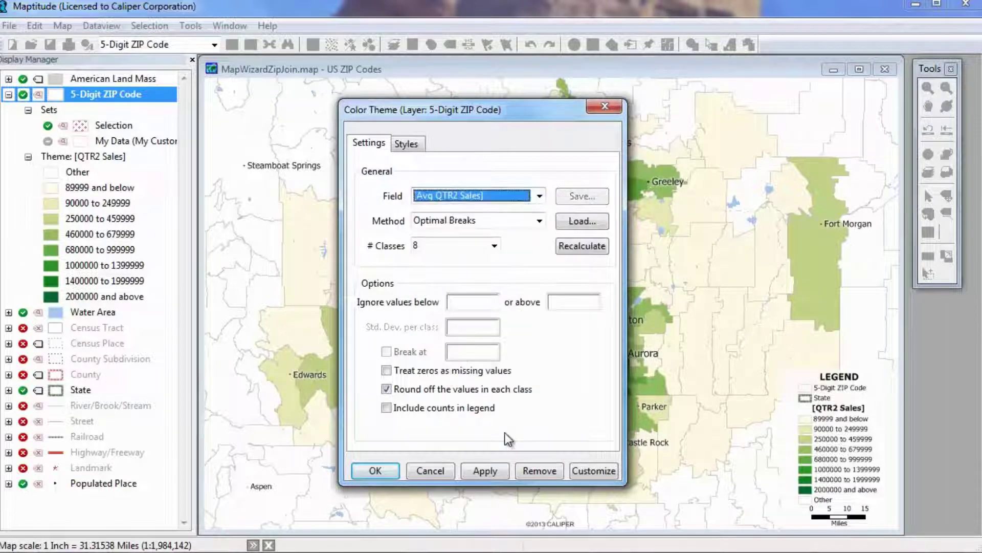
{"action": "left_click", "coordinate": [383, 475]}
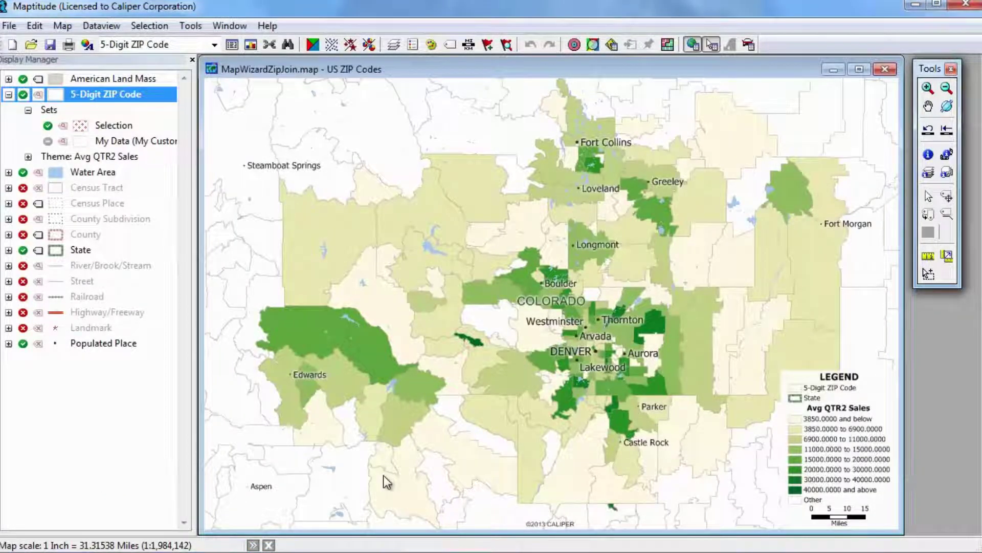
Add a chart theme to the ZIP Code layer with flat vertical bars comparing QTR1 Sales and QTR2 Sales
{"action": "left_click", "coordinate": [370, 46]}
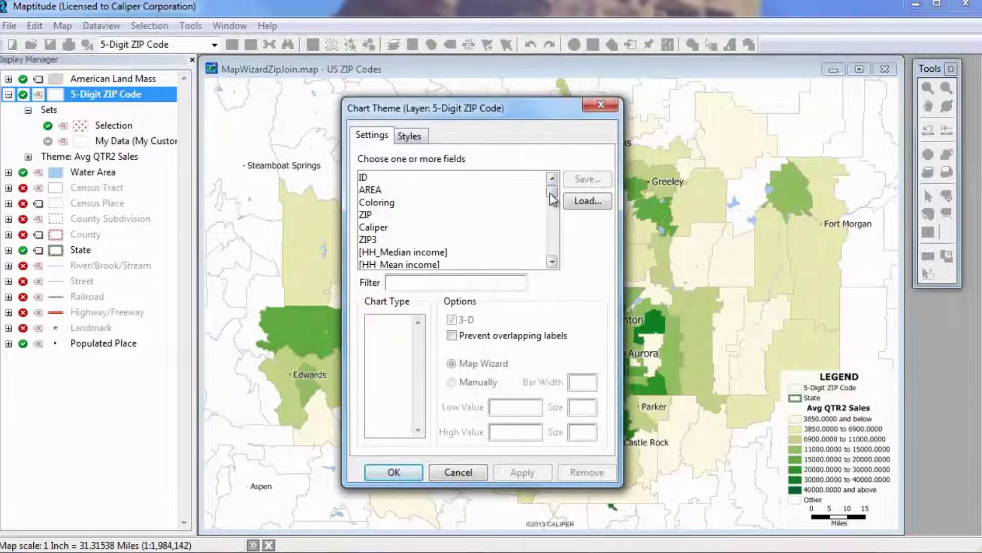
{"action": "left_click_drag", "start_coordinate": [552, 197], "coordinate": [552, 248]}
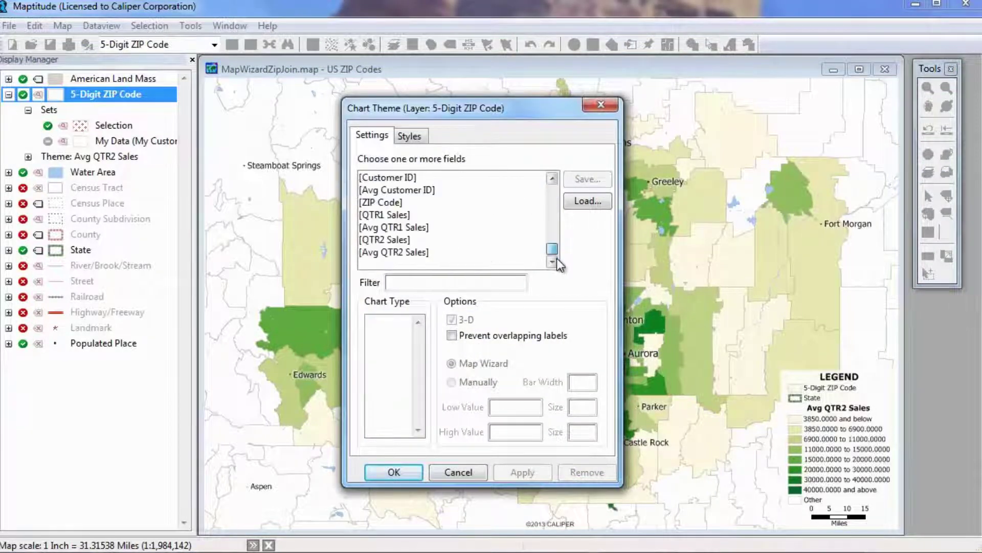
{"action": "left_click", "coordinate": [404, 215]}
{"action": "left_click", "coordinate": [397, 239], "text": "ctrl"}
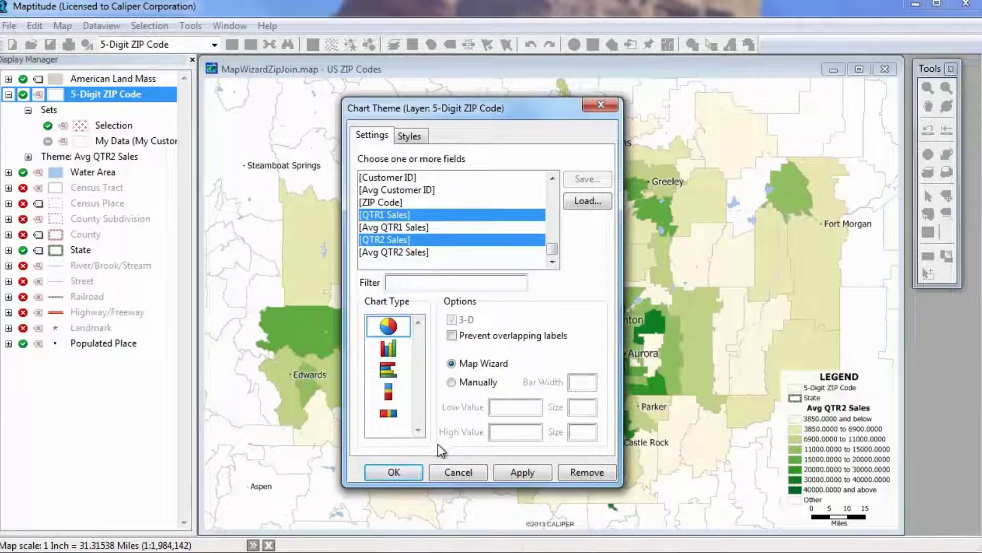
{"action": "left_click", "coordinate": [388, 348]}
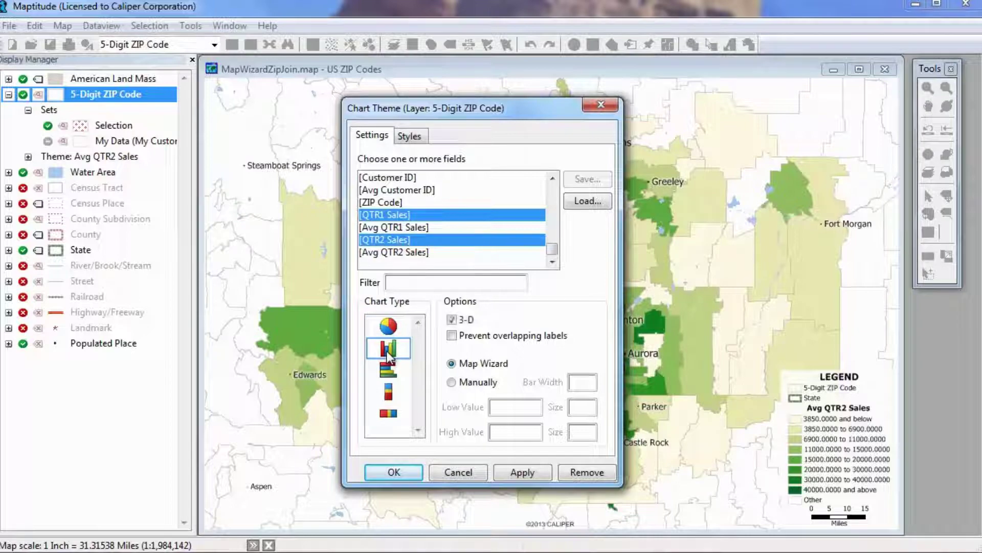
{"action": "left_click", "coordinate": [459, 321]}
{"action": "left_click", "coordinate": [394, 471]}
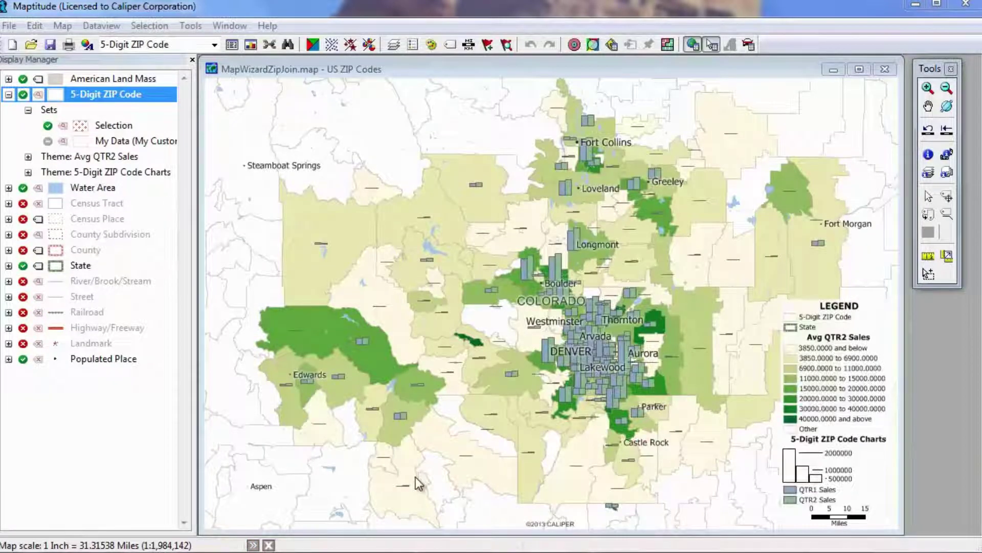
Inspect the sales charts around Denver up close and close the US ZIP Codes map without saving changes
{"action": "left_click", "coordinate": [928, 88]}
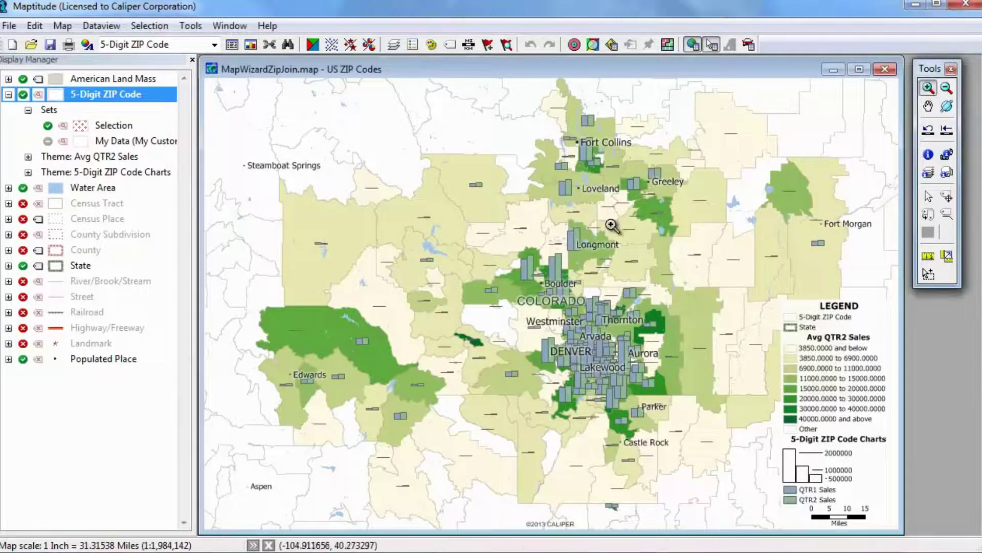
{"action": "left_click_drag", "start_coordinate": [536, 285], "coordinate": [674, 410]}
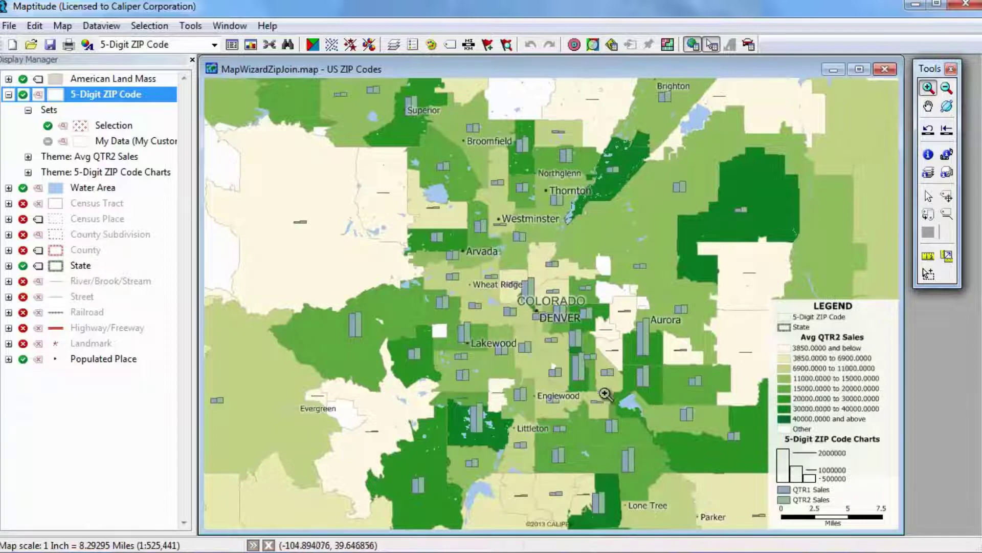
{"action": "left_click", "coordinate": [885, 68]}
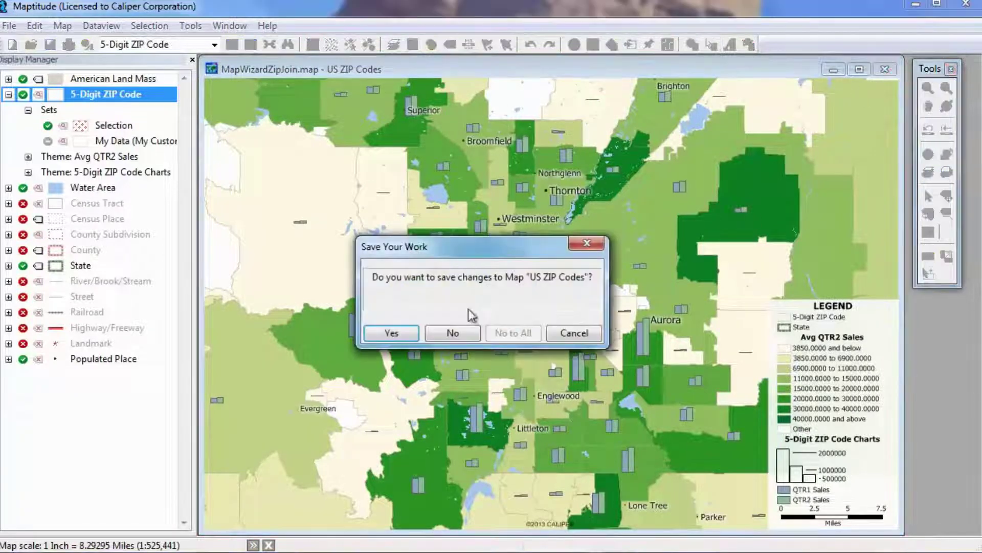
{"action": "left_click", "coordinate": [454, 333]}
Start a new map of the My Customers data that locates records by street address
{"action": "left_click", "coordinate": [11, 45]}
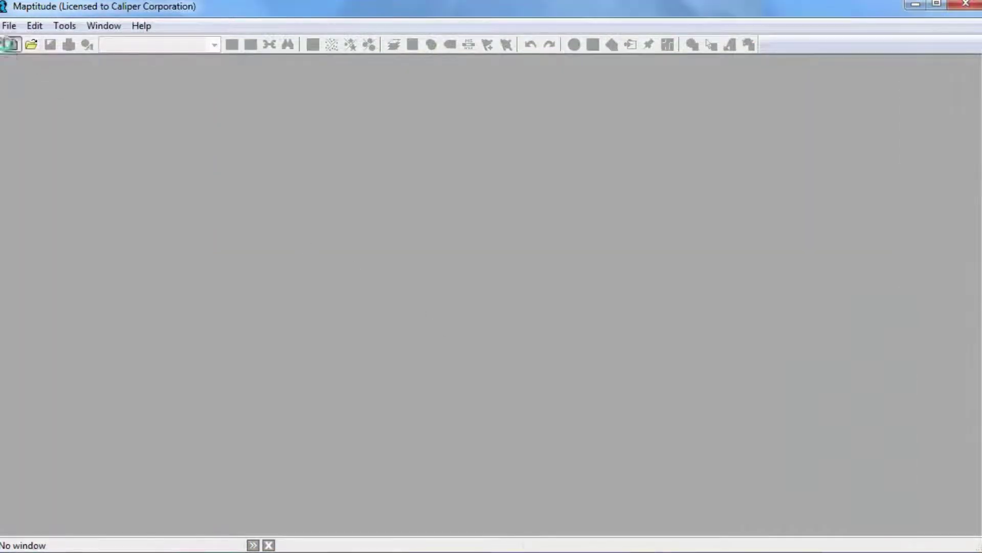
{"action": "left_click", "coordinate": [545, 228]}
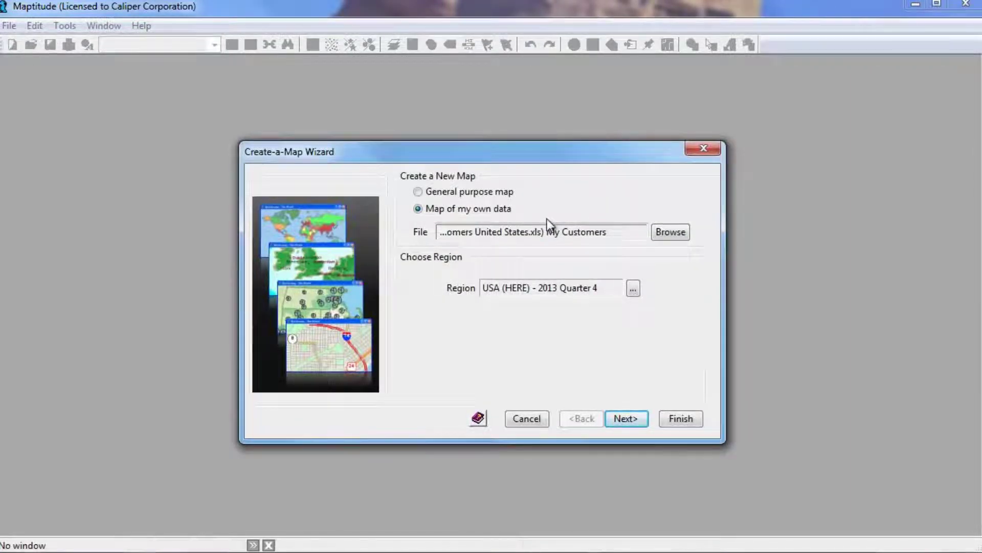
{"action": "left_click", "coordinate": [624, 418]}
{"action": "left_click", "coordinate": [625, 418]}
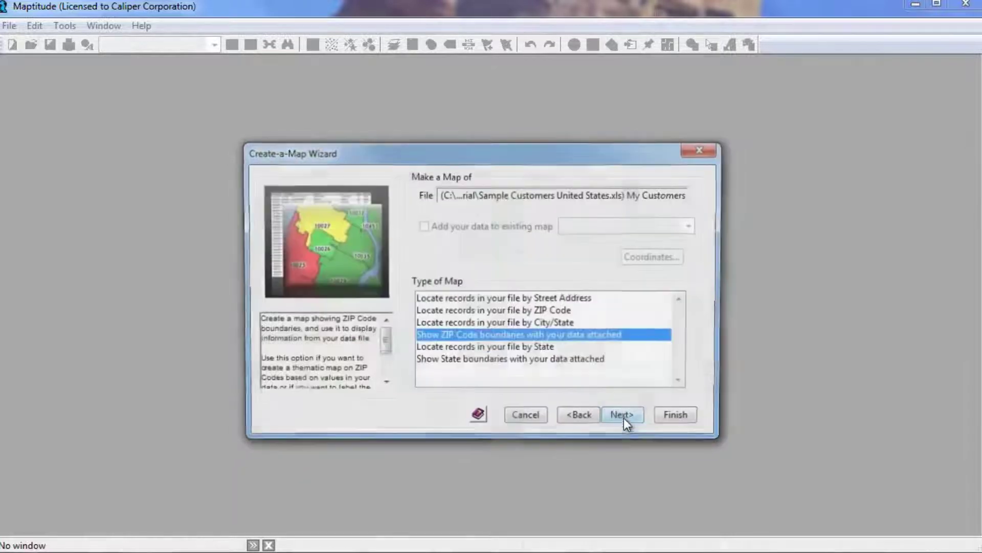
{"action": "left_click", "coordinate": [540, 299]}
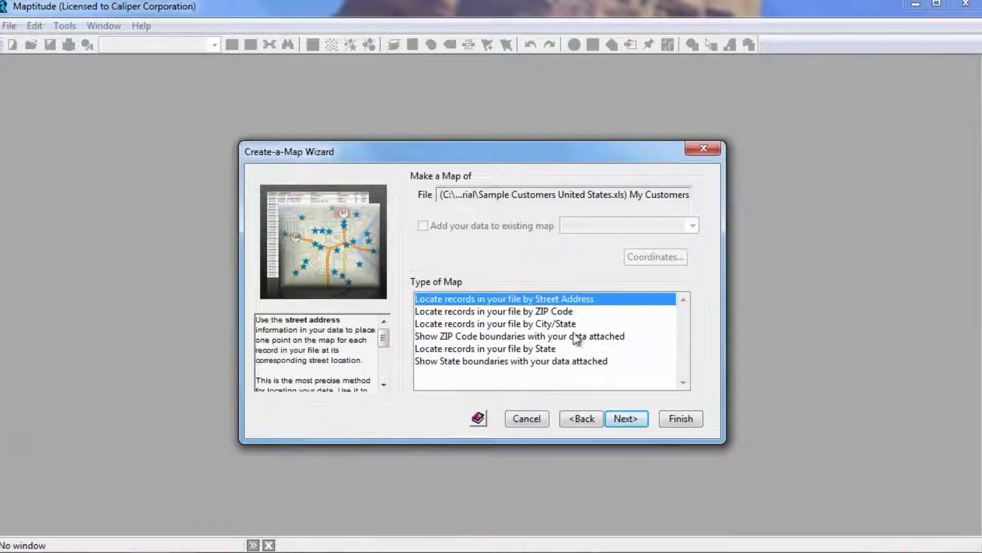
Keep Customer ID as the record ID field and save the record locations as the geographic file My Customers
{"action": "left_click", "coordinate": [628, 419]}
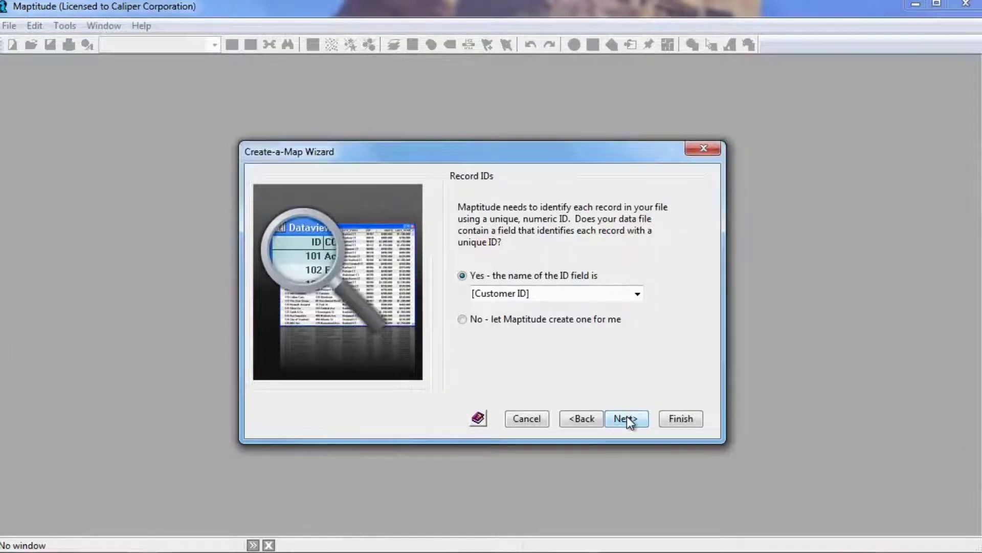
{"action": "left_click", "coordinate": [626, 419]}
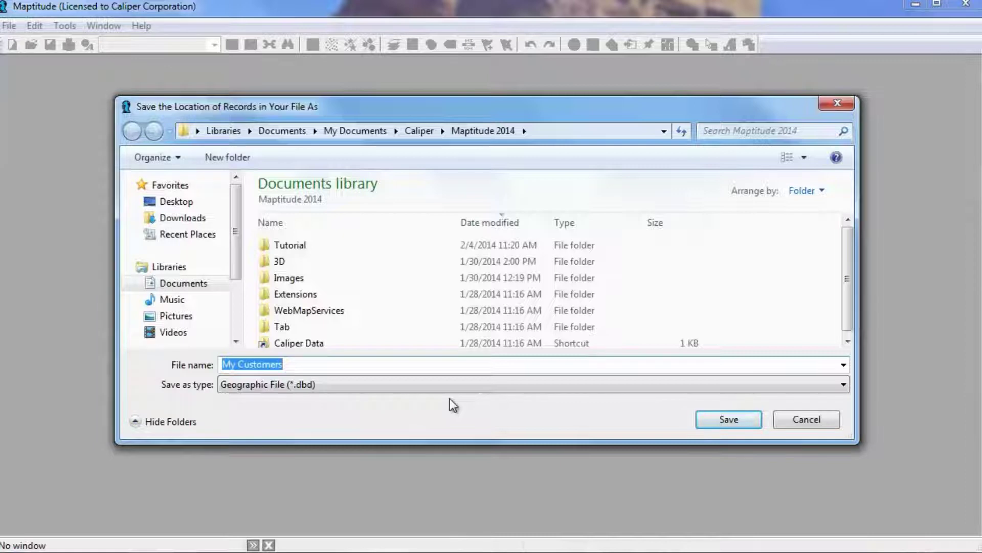
{"action": "left_click", "coordinate": [717, 418]}
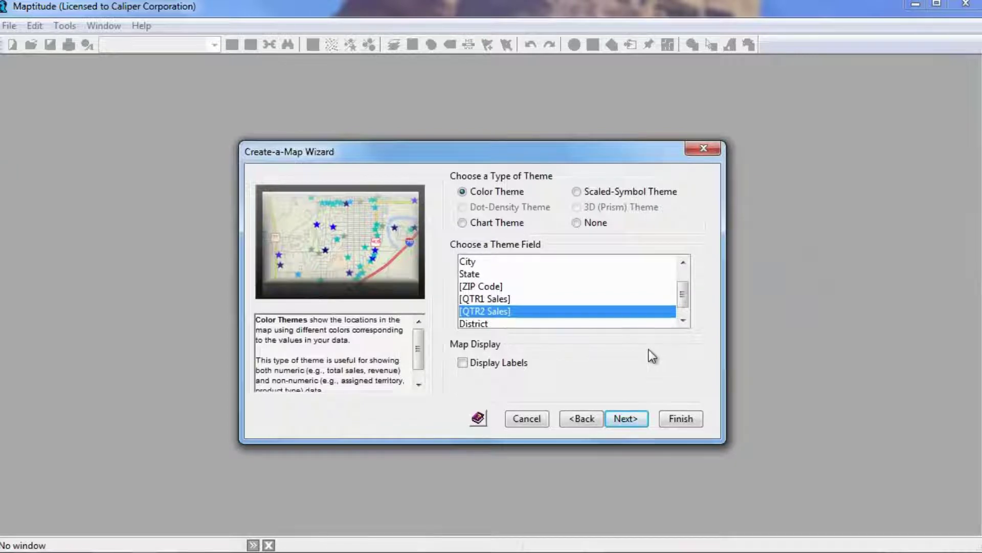
Set a scaled-symbol theme on the QTR2 Sales field and choose Weighted Center as the type of analysis
{"action": "left_click", "coordinate": [579, 194]}
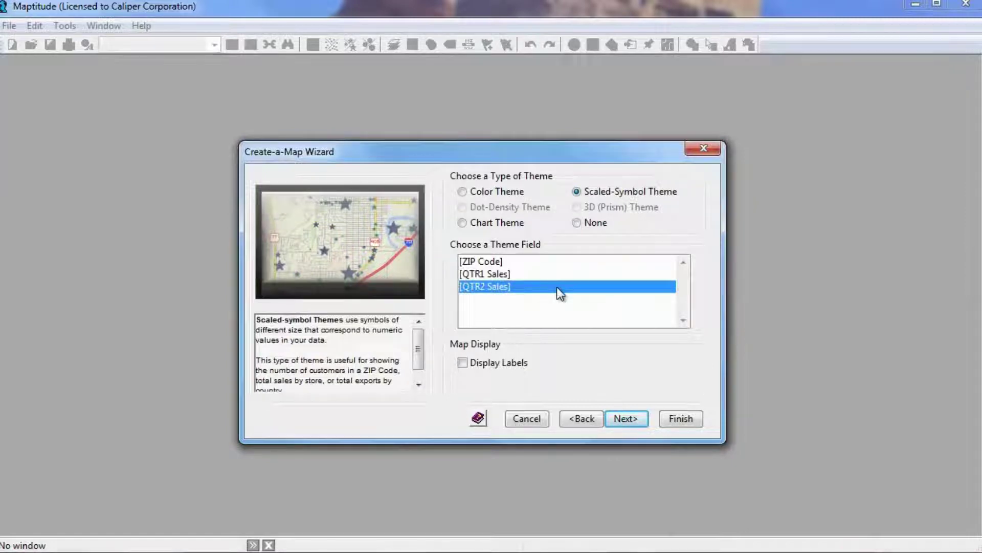
{"action": "left_click", "coordinate": [623, 420]}
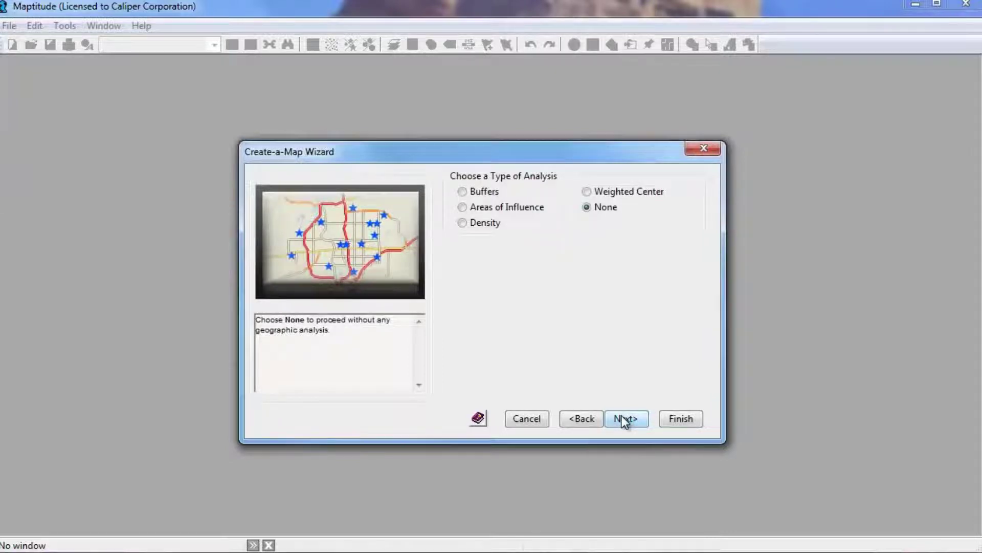
{"action": "left_click", "coordinate": [486, 196]}
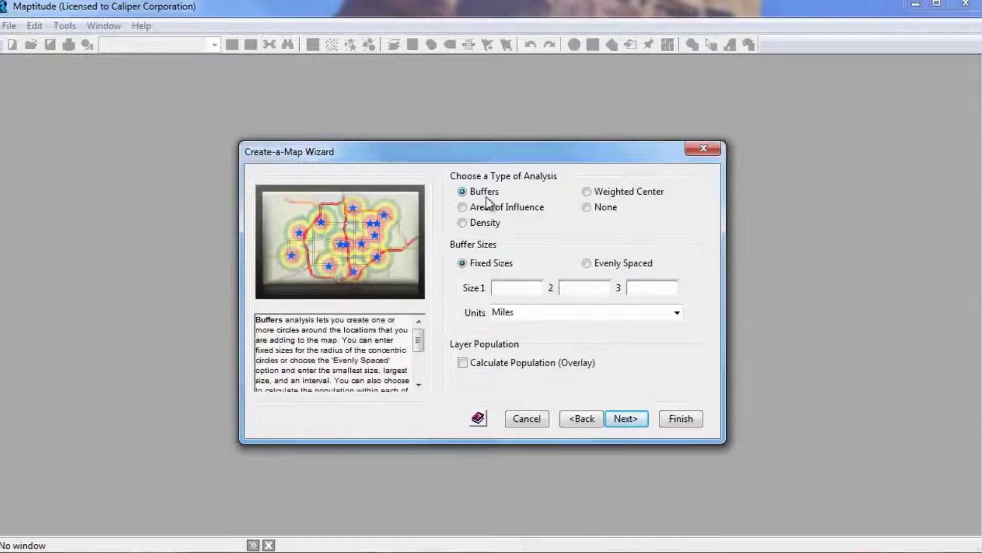
{"action": "left_click", "coordinate": [484, 221]}
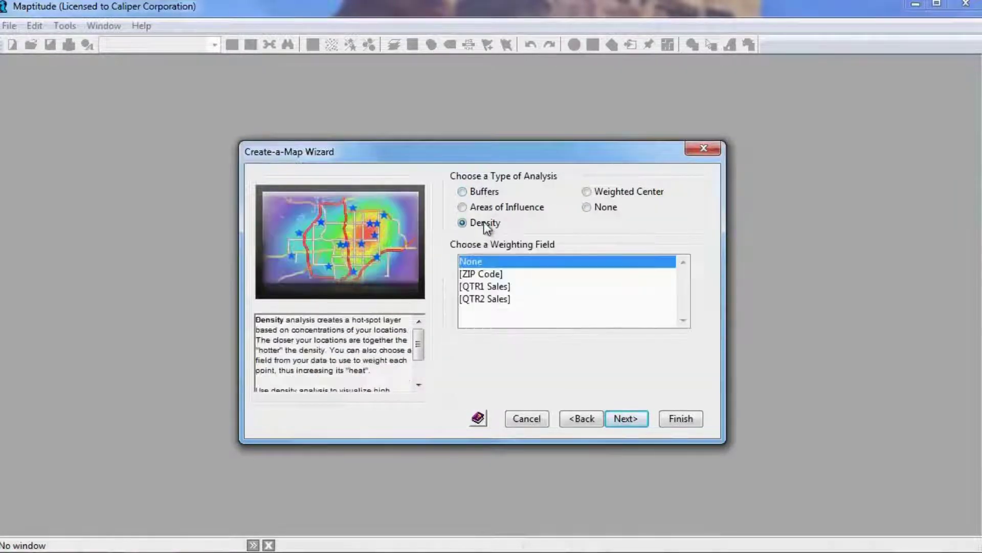
{"action": "left_click", "coordinate": [598, 194]}
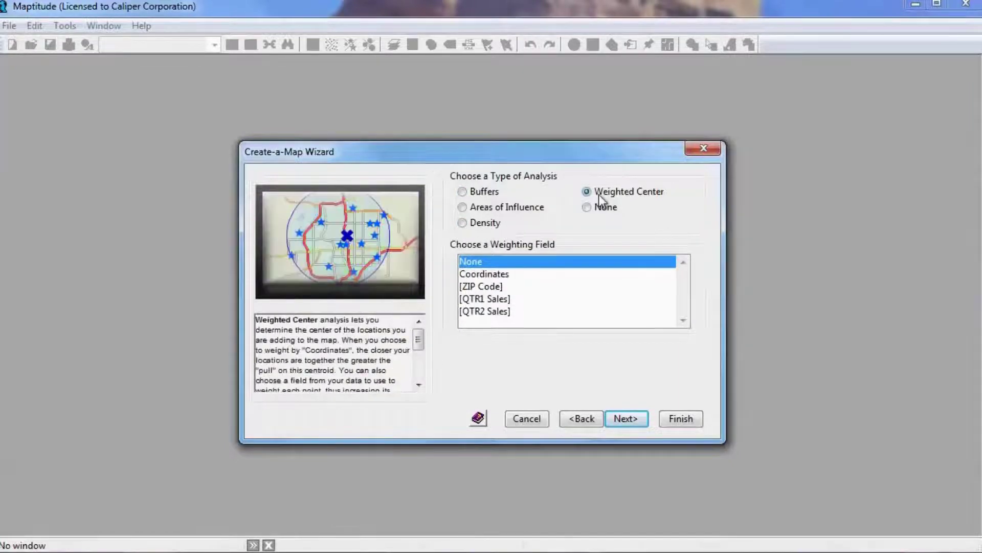
{"action": "left_click", "coordinate": [626, 418]}
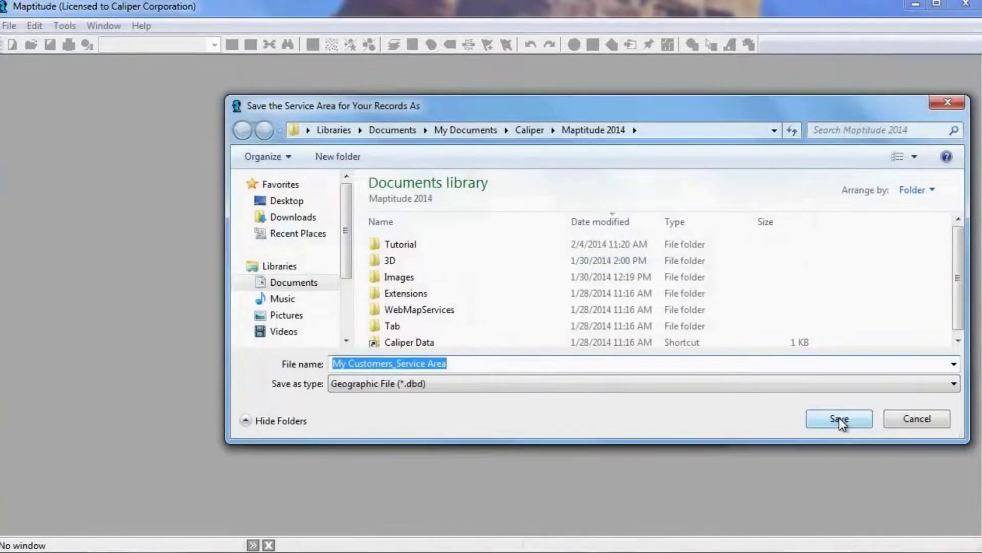
Save the service area as the geographic file My Customers_Service Area and finish creating the map, dismissing the record location summaries
{"action": "left_click", "coordinate": [839, 418]}
{"action": "left_click", "coordinate": [691, 422]}
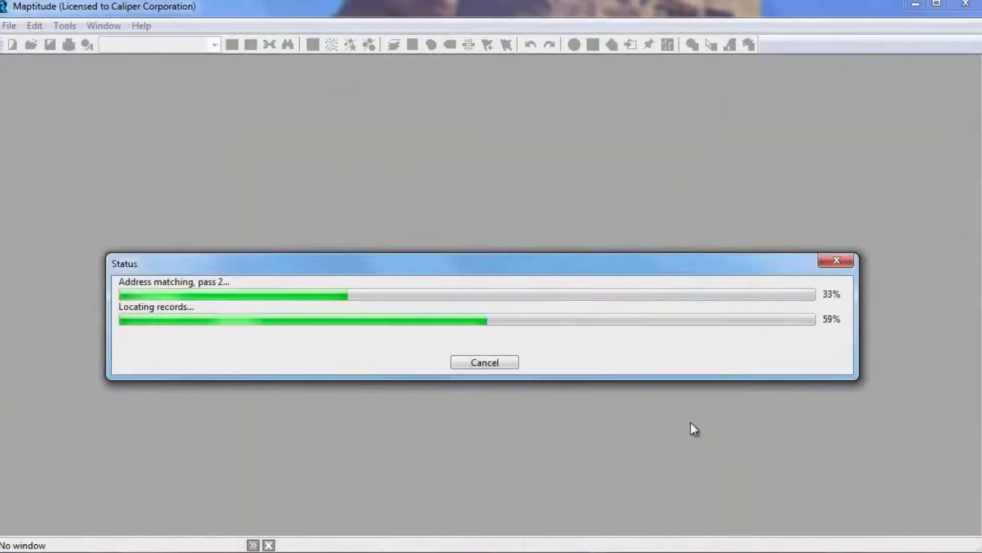
{"action": "left_click", "coordinate": [503, 371]}
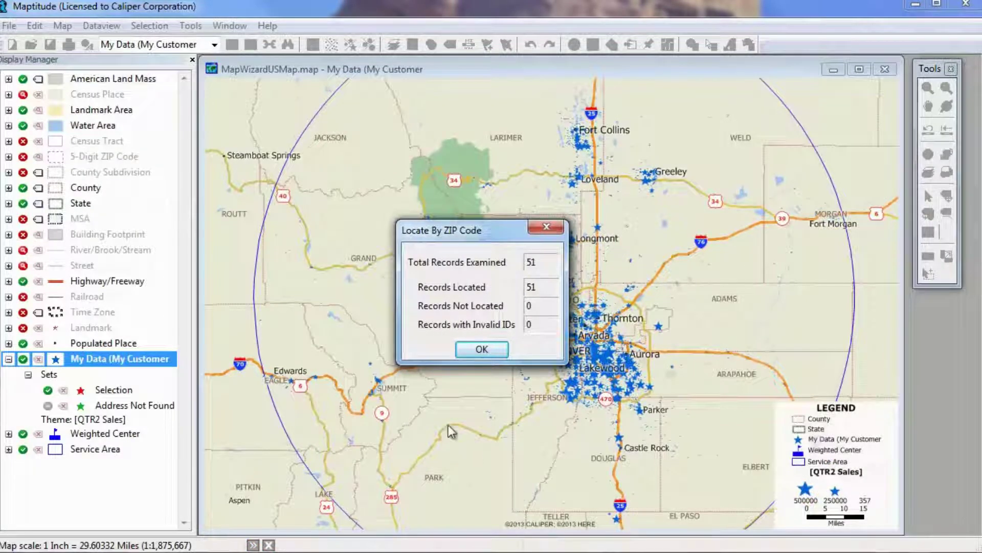
{"action": "left_click", "coordinate": [481, 349]}
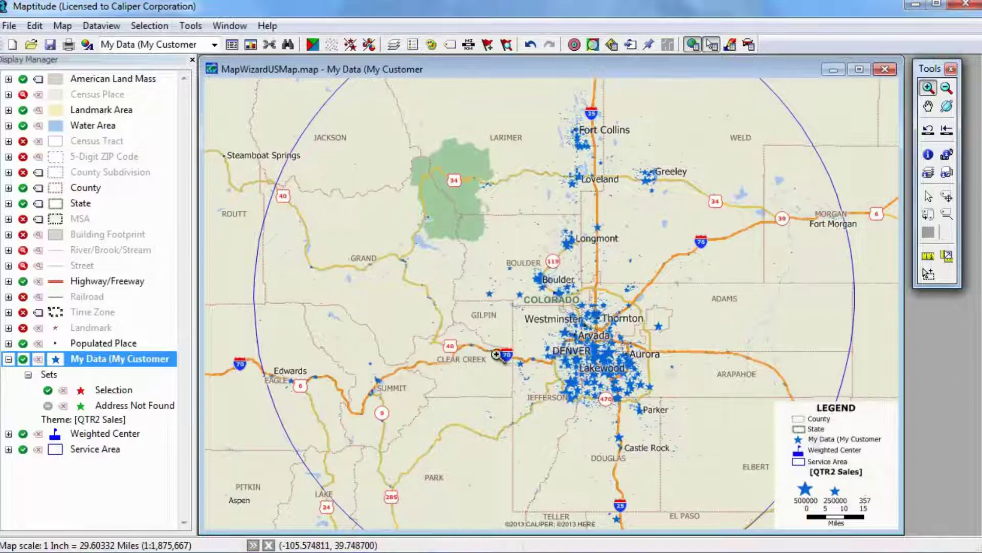
Inspect the customer records behind the large star west of Coors Field in downtown Denver and a small star just south of it
{"action": "left_click_drag", "start_coordinate": [580, 338], "coordinate": [624, 374]}
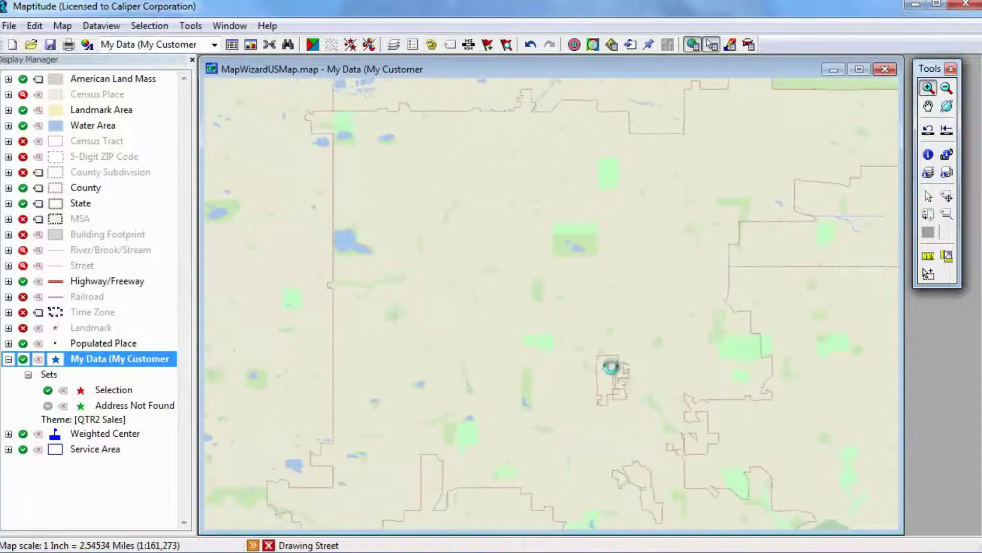
{"action": "left_click_drag", "start_coordinate": [434, 192], "coordinate": [511, 268]}
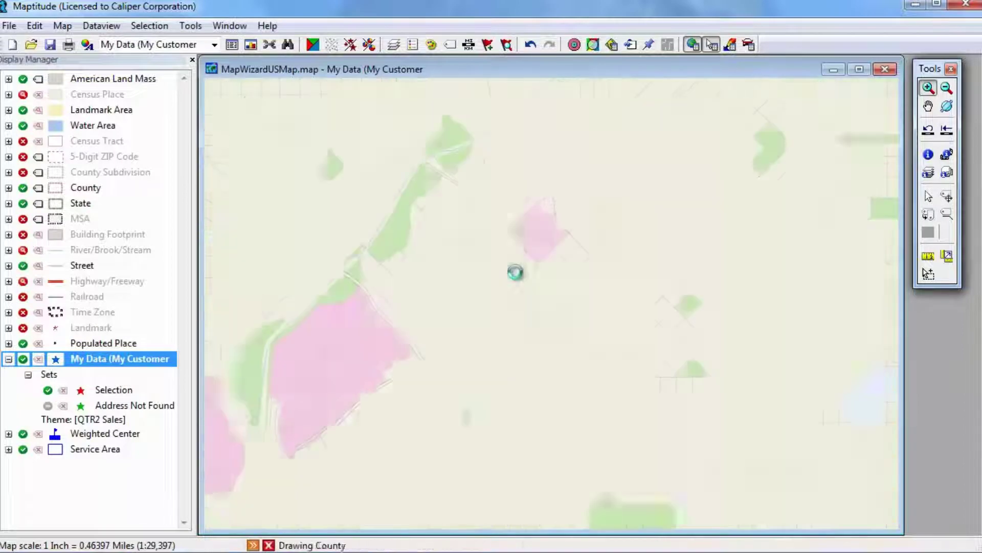
{"action": "left_click", "coordinate": [929, 154]}
{"action": "left_click", "coordinate": [484, 279]}
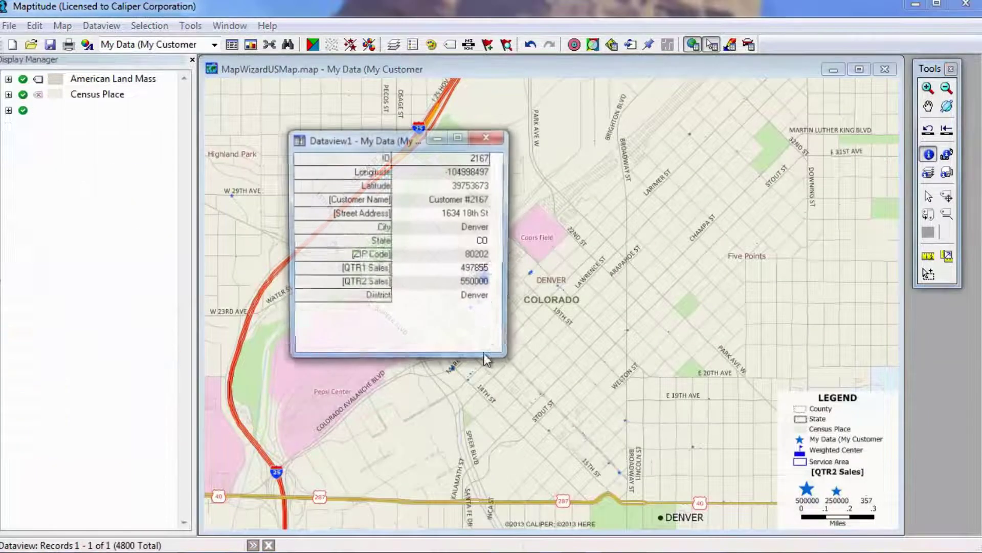
{"action": "left_click_drag", "start_coordinate": [395, 138], "coordinate": [734, 102]}
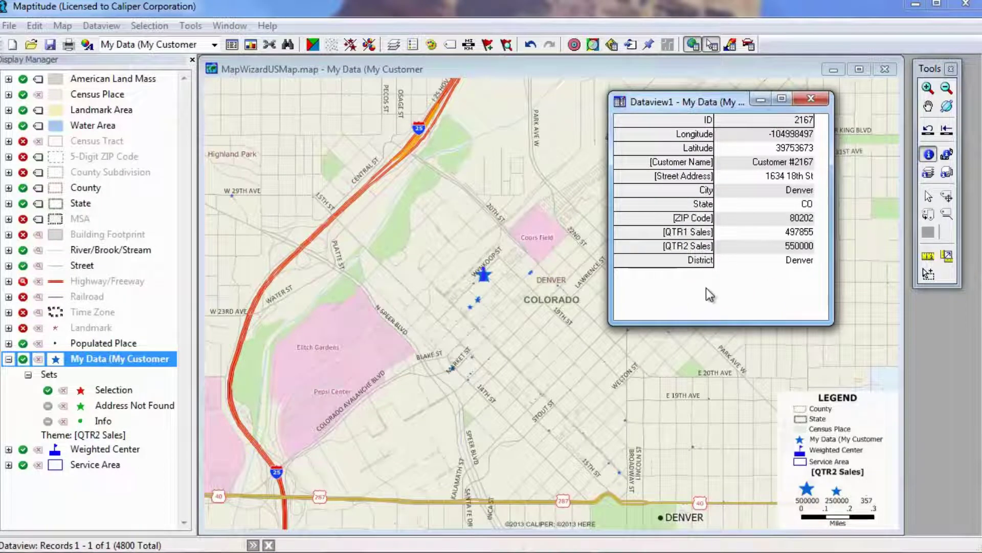
{"action": "left_click", "coordinate": [468, 308]}
{"action": "left_click", "coordinate": [469, 308]}
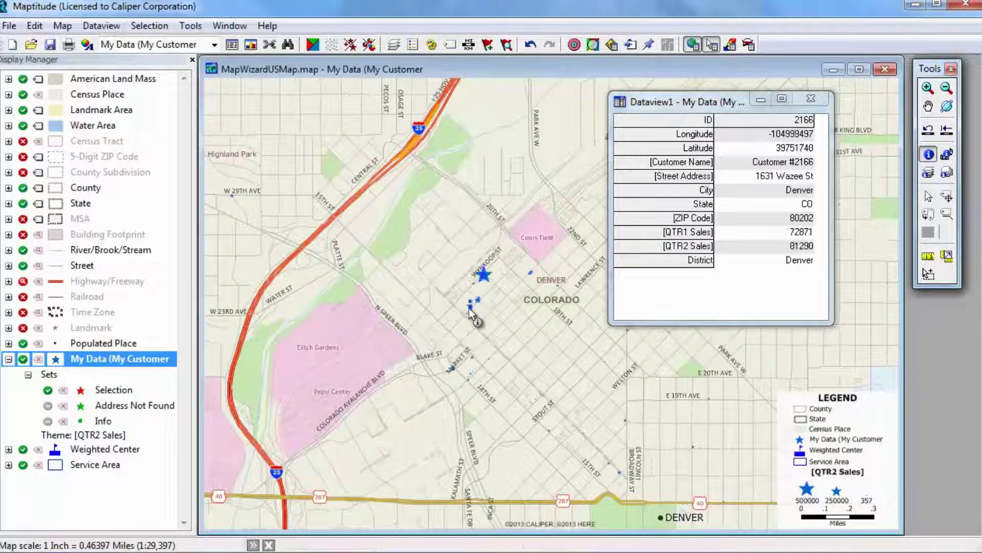